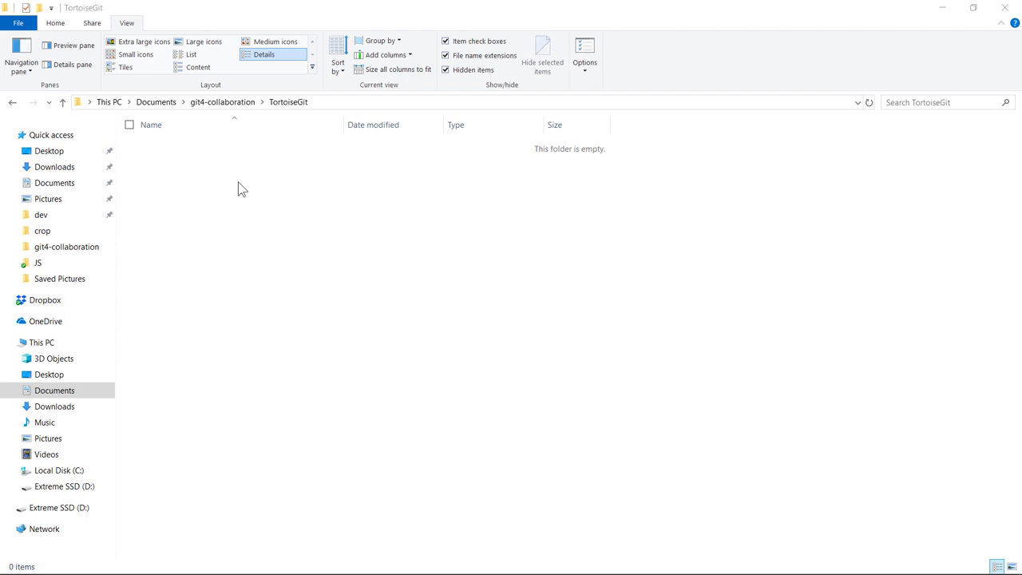
Create a new folder named a inside the TortoiseGit folder
right_click(242, 190)
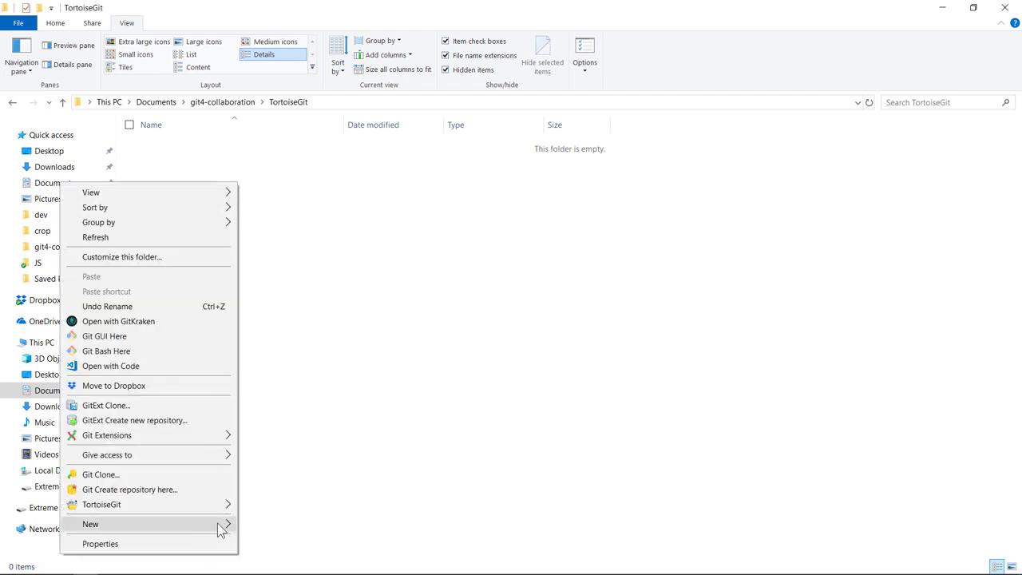
mouse_move(221, 529)
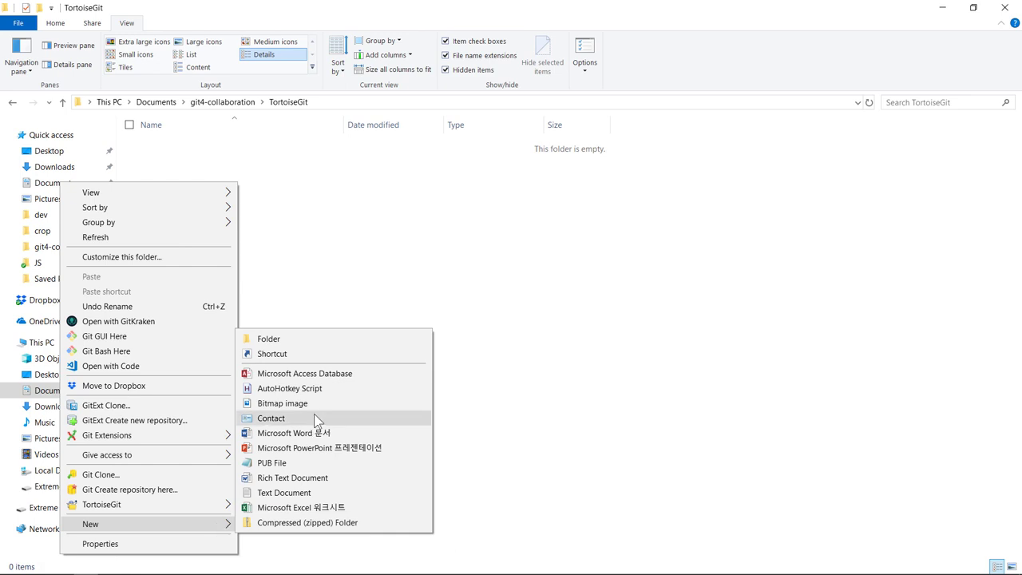
left_click(349, 341)
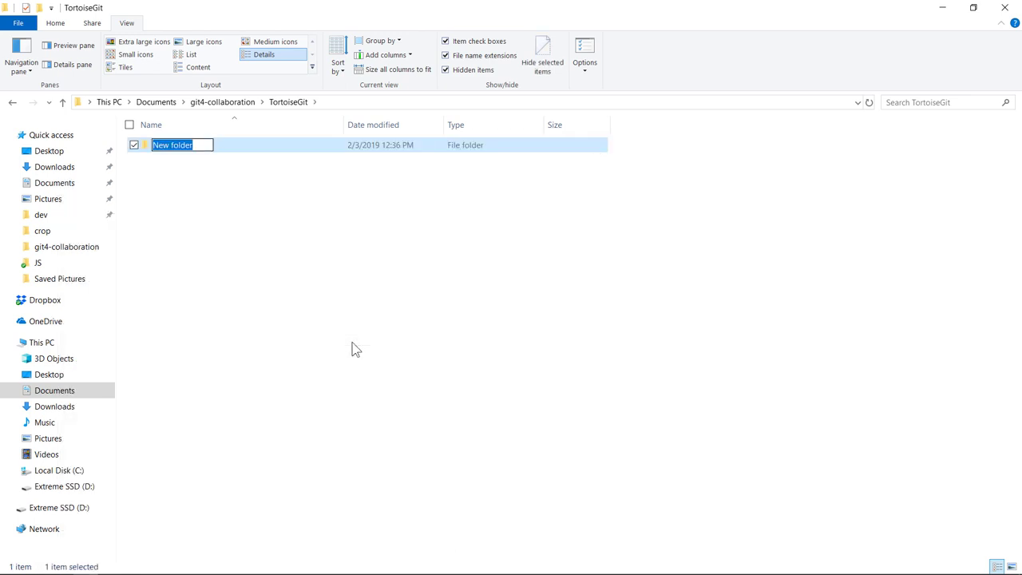
type("a")
key("Return")
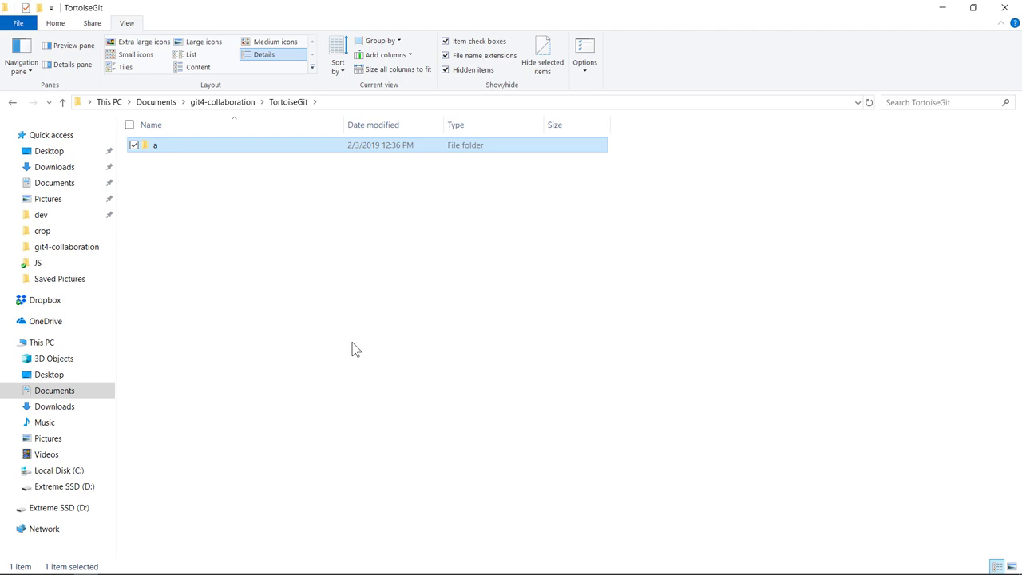
Initialize a non-bare Git repository in folder a with TortoiseGit
right_click(225, 148)
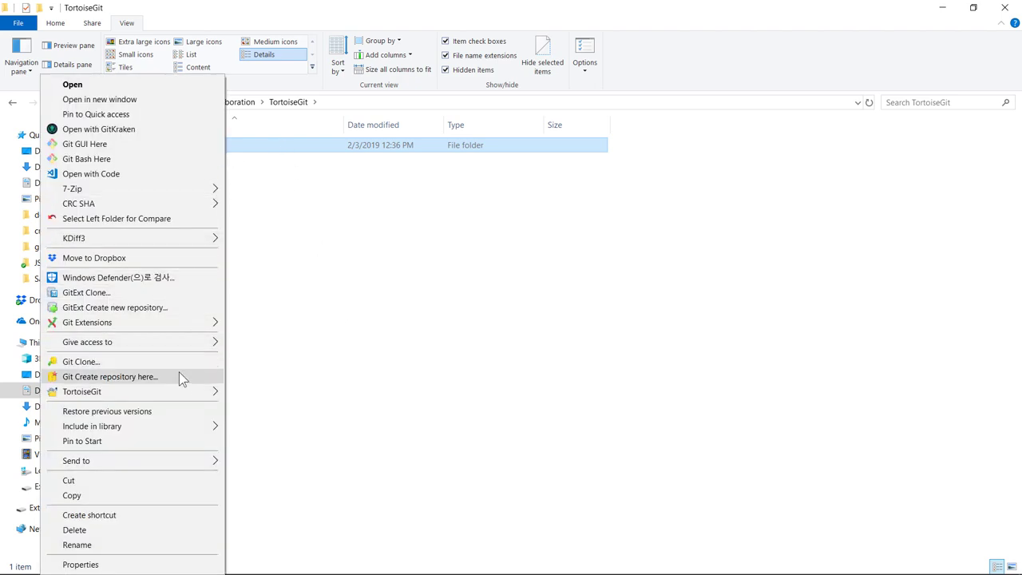
left_click(110, 376)
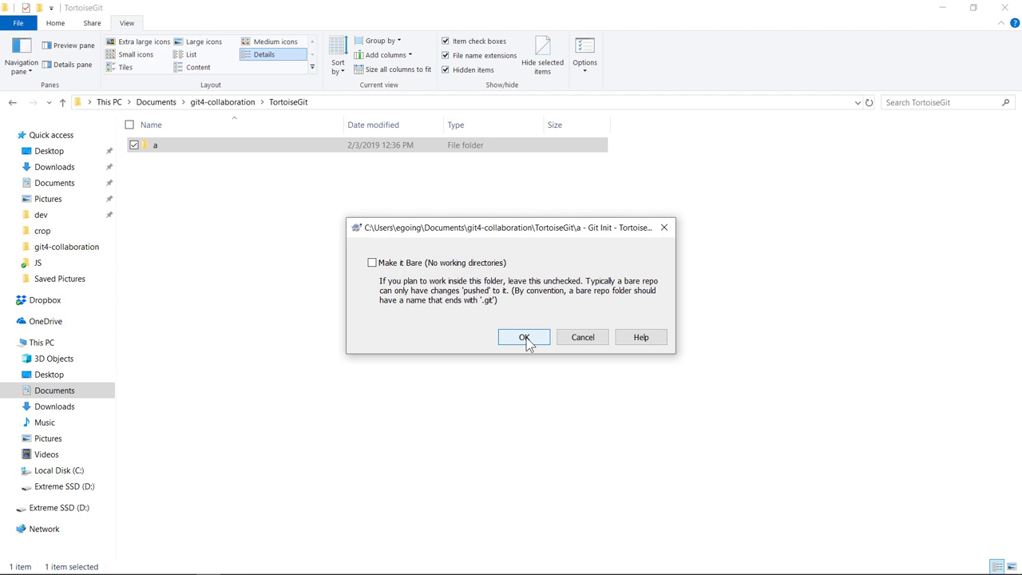
left_click(524, 338)
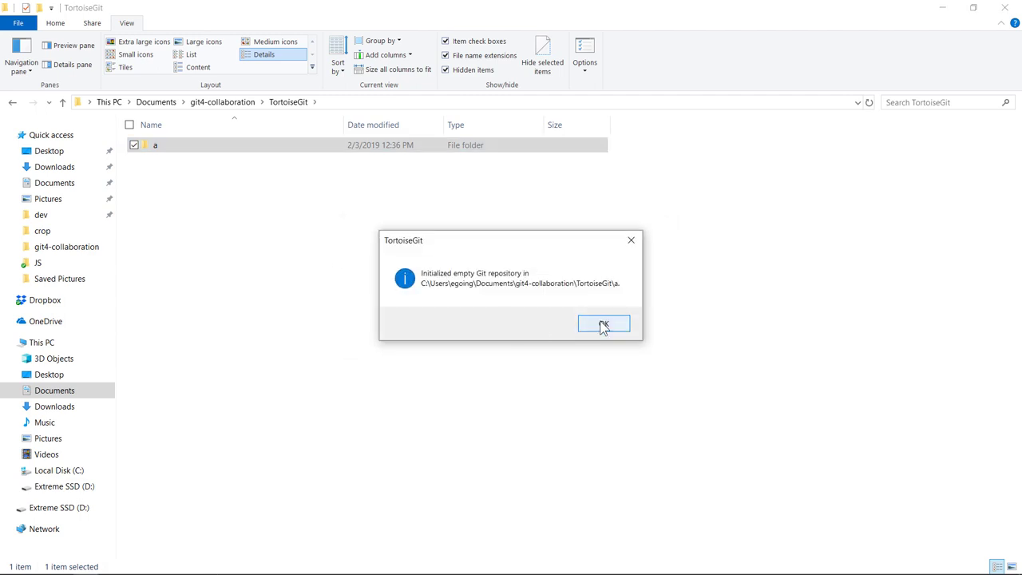
left_click(603, 326)
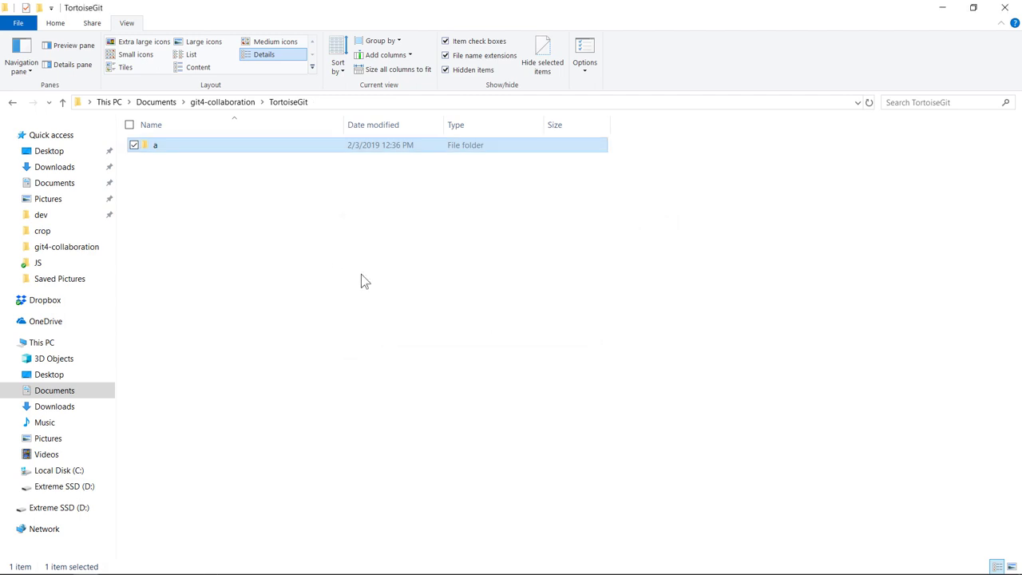
Open folder a and save the untitled Notepad document there as work with UTF-8 encoding
double_click(220, 145)
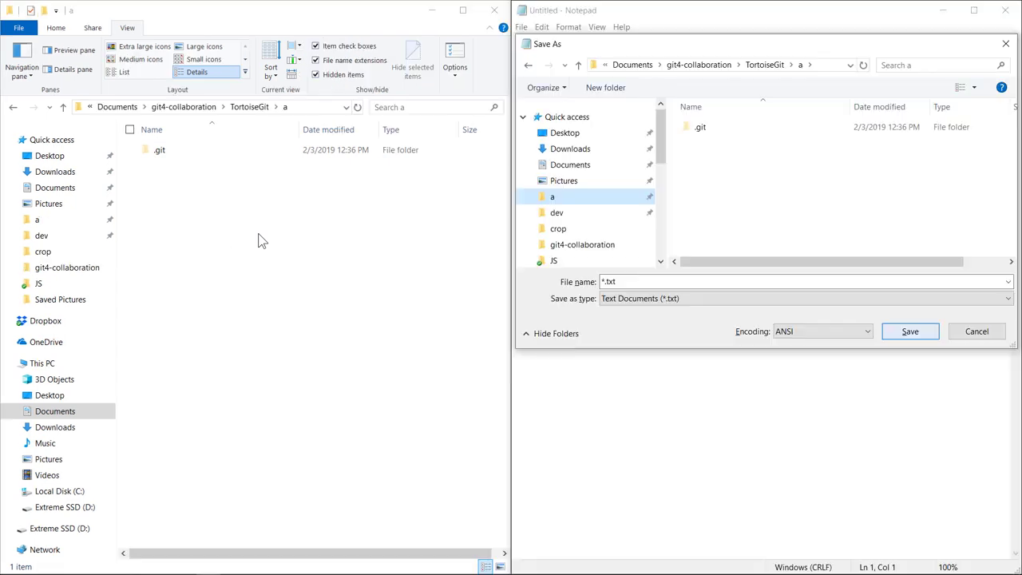
left_click(683, 281)
type("work")
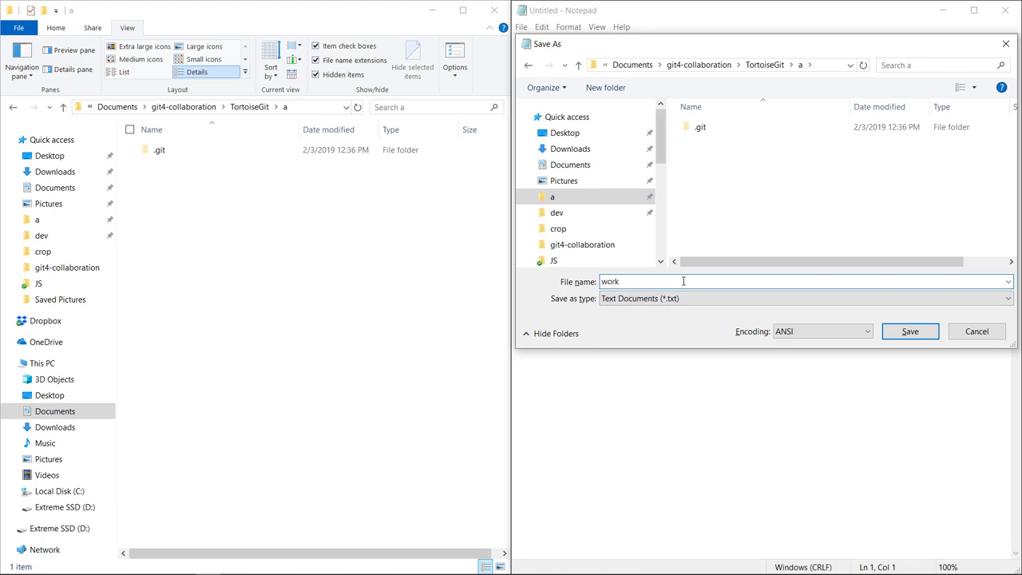
left_click(828, 335)
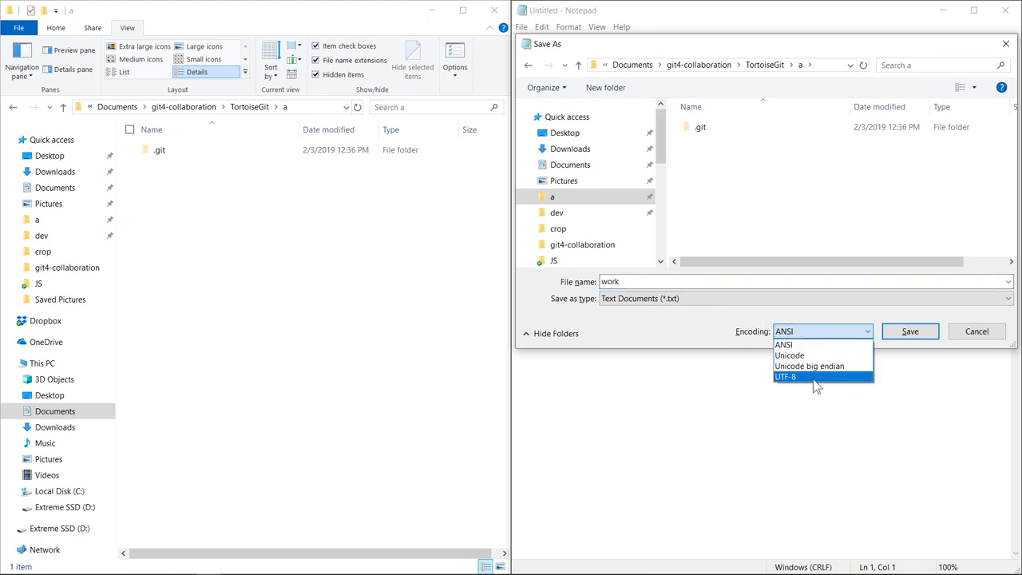
left_click(815, 380)
left_click(920, 330)
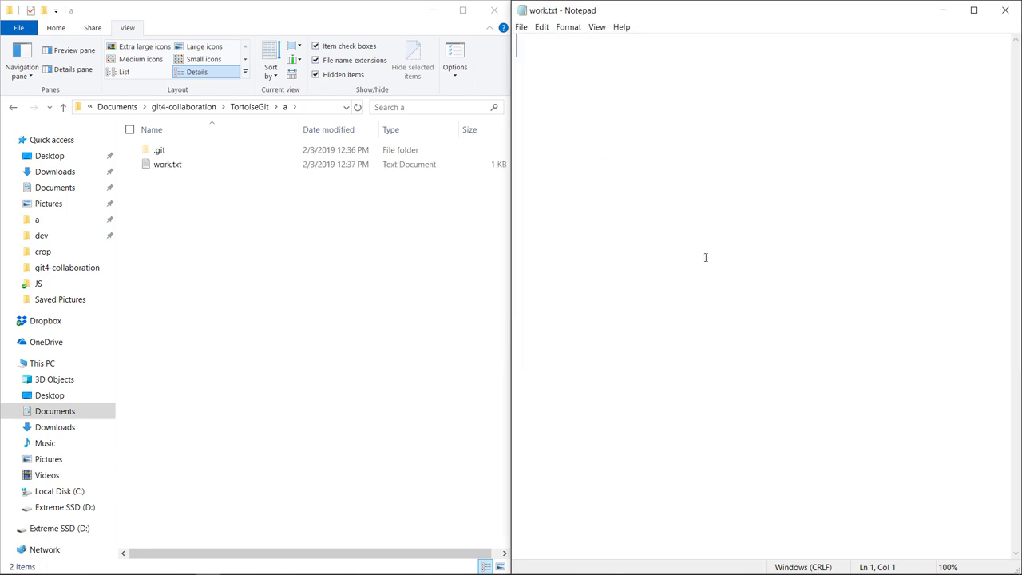
Enter 1a as the content of work.txt in Notepad
type("a")
key("Home")
type("1")
key("End")
Commit work.txt to master with the message "work 1a" using TortoiseGit
right_click(310, 237)
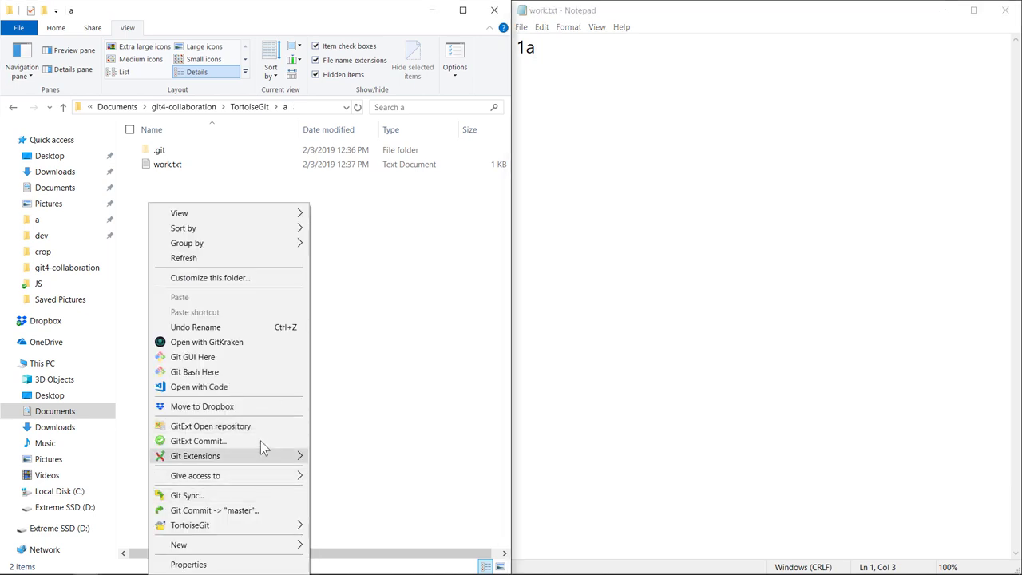
left_click(247, 512)
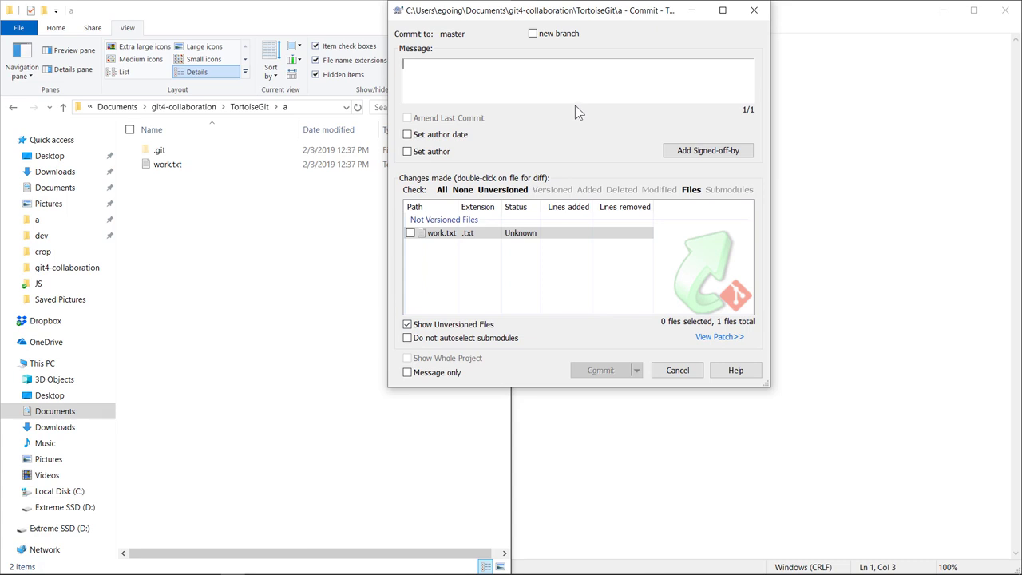
type("work 1a")
left_click(409, 233)
left_click(598, 371)
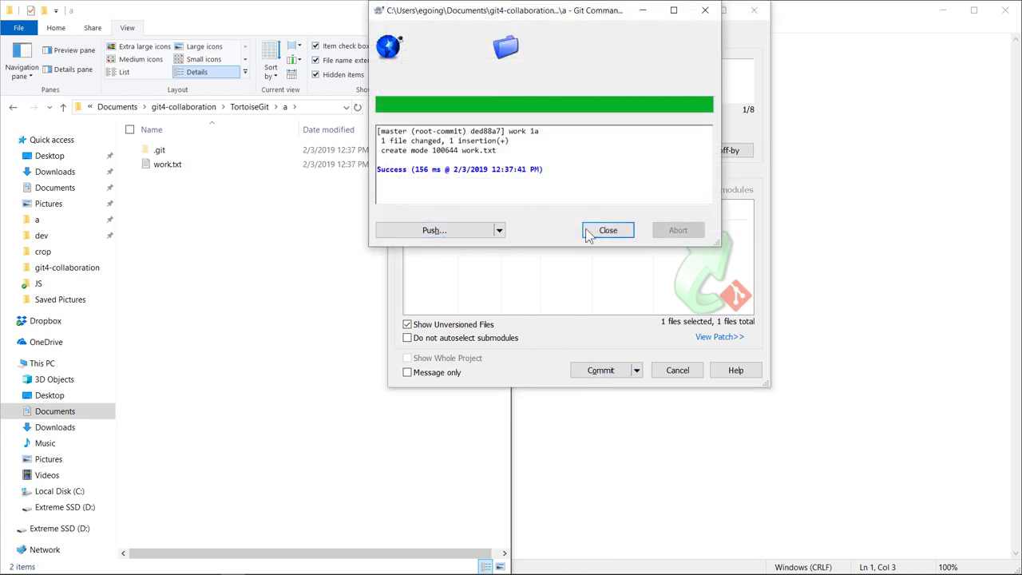
left_click(606, 231)
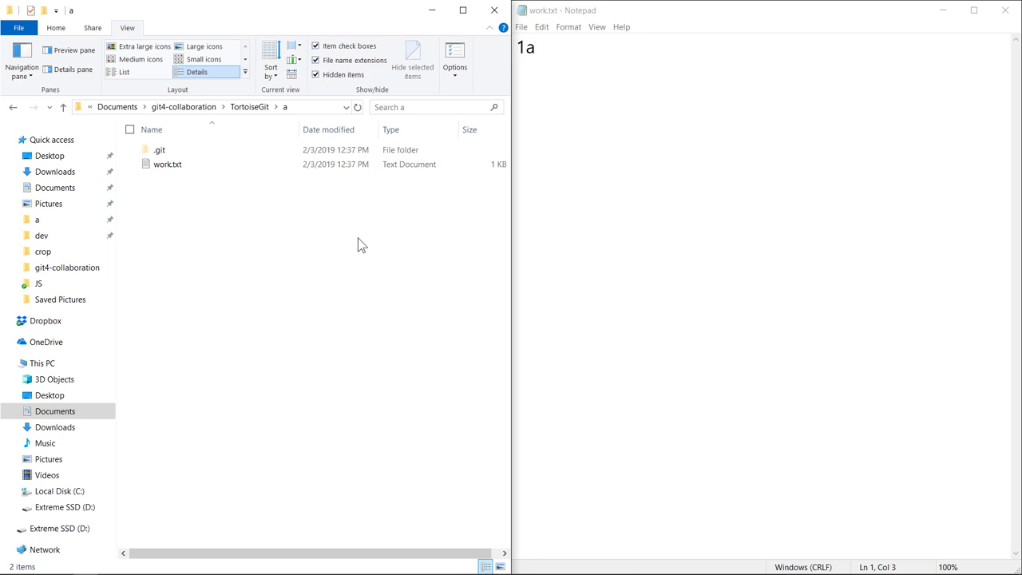
Switch to GitHub in the browser and start a new repository with egoingsb as the owner
key("alt+Tab")
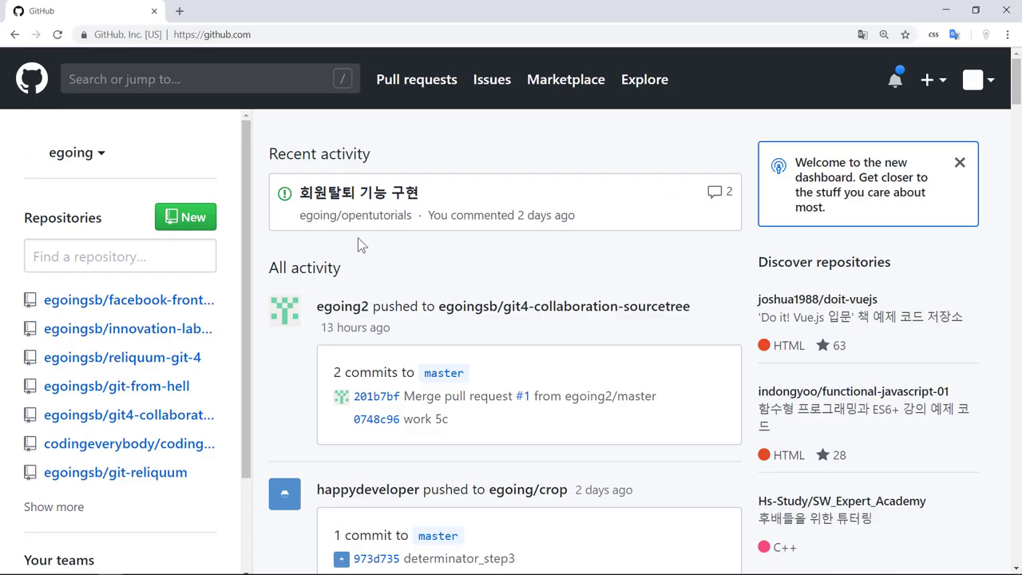
left_click(923, 81)
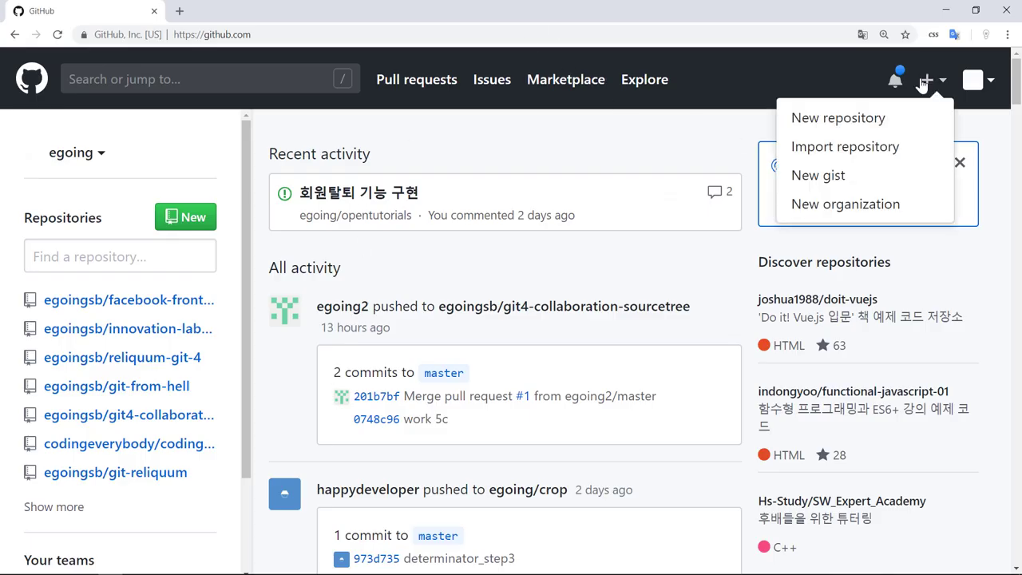
left_click(854, 133)
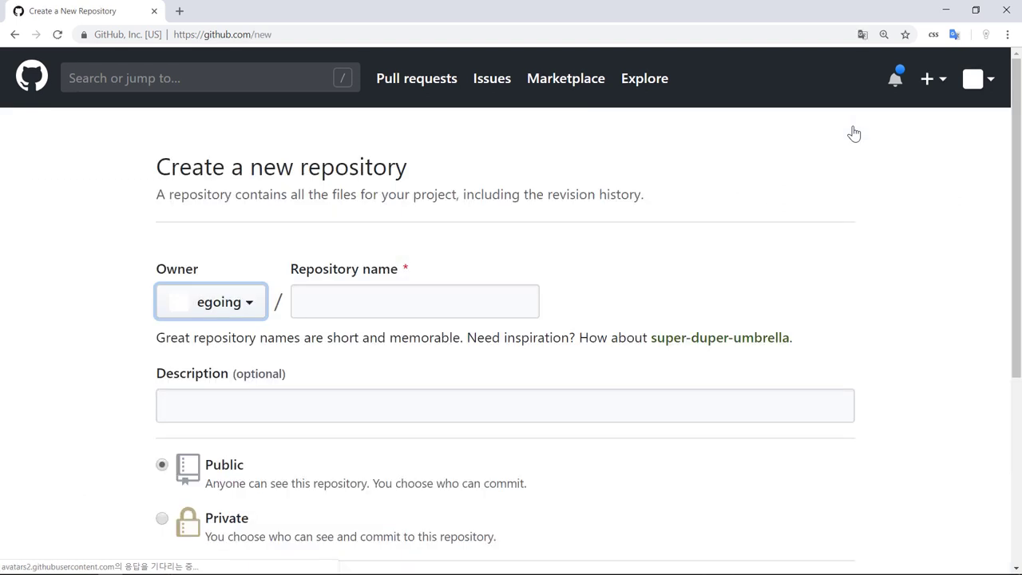
left_click(235, 309)
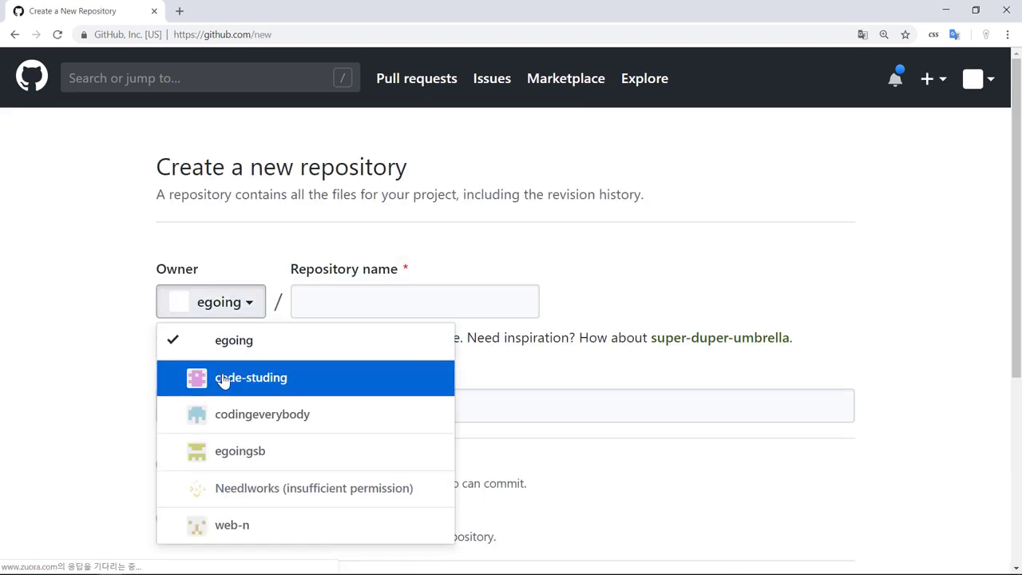
left_click(268, 452)
Name the new repository git4-collaboration-tortoisegit
left_click(418, 289)
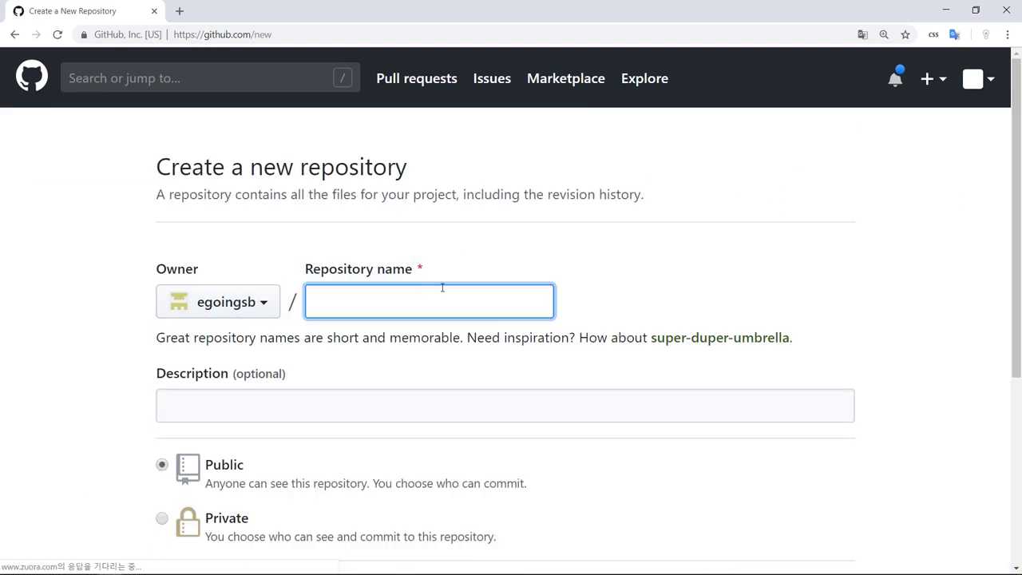
type("git4-")
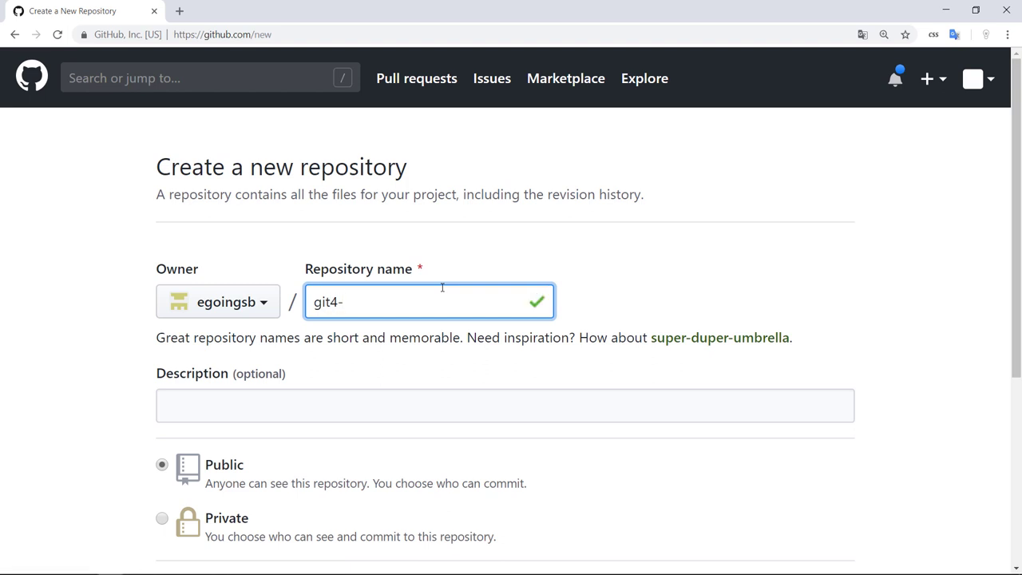
type("collaboration-torto")
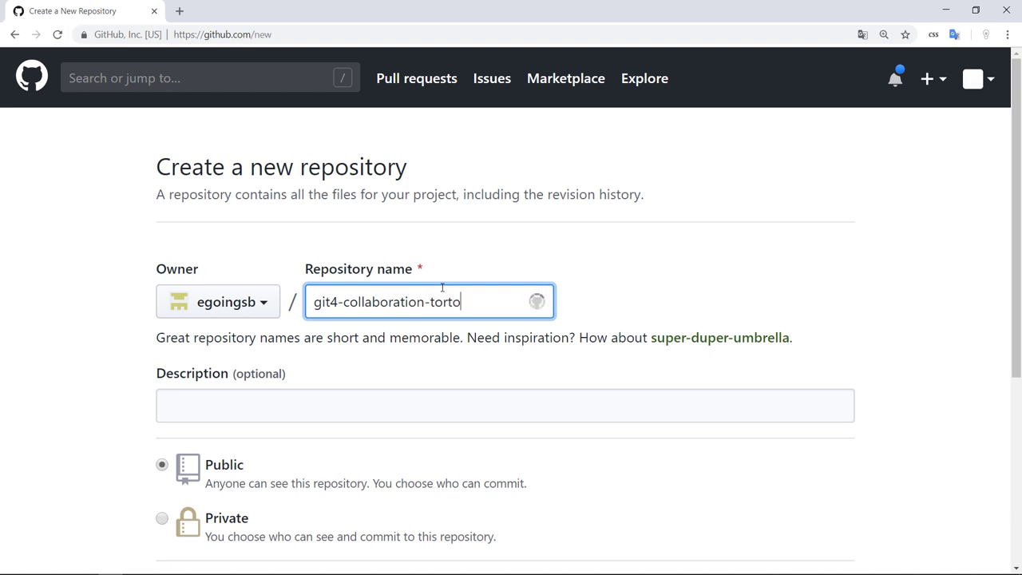
type("isegit")
scroll(503, 430, "down", 2)
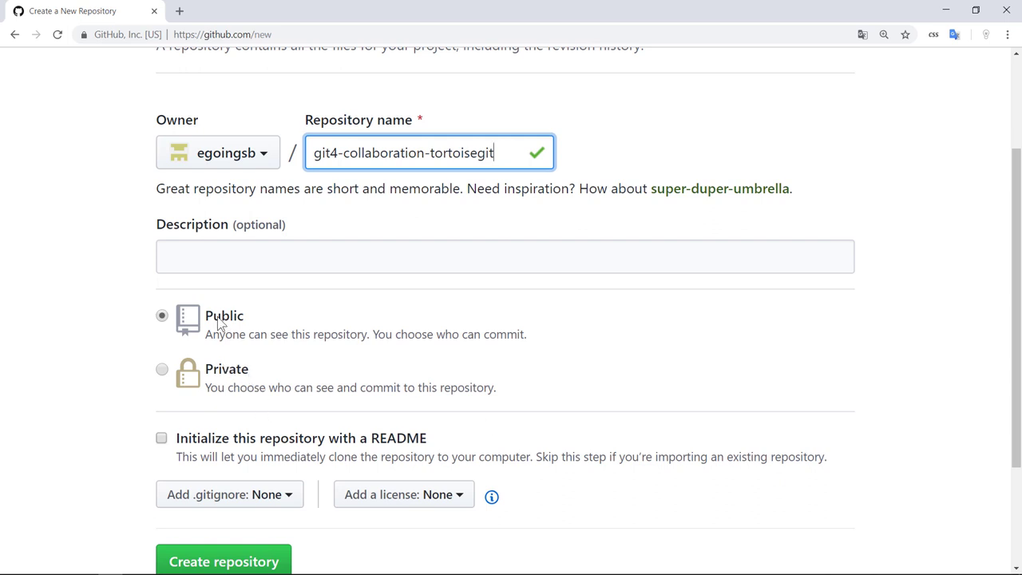
scroll(217, 320, "down", 2)
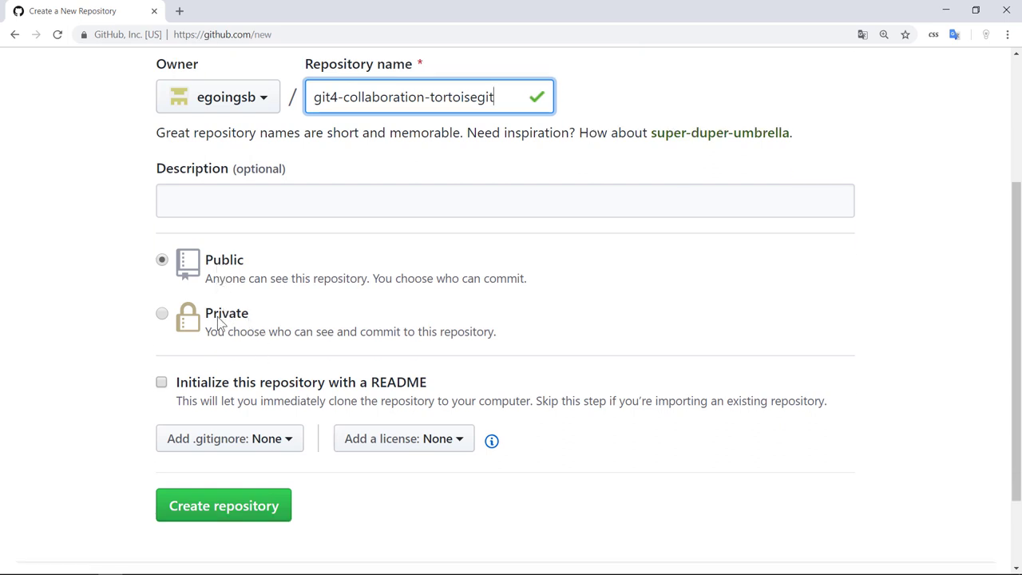
Create the public repository on GitHub and copy its SSH address
left_click(216, 439)
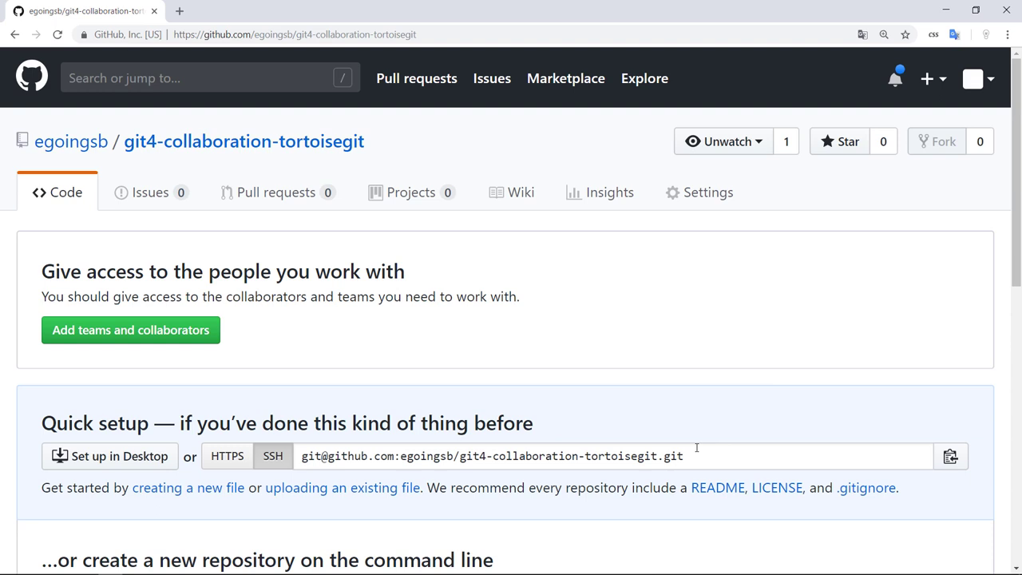
left_click(661, 455)
key("ctrl+c")
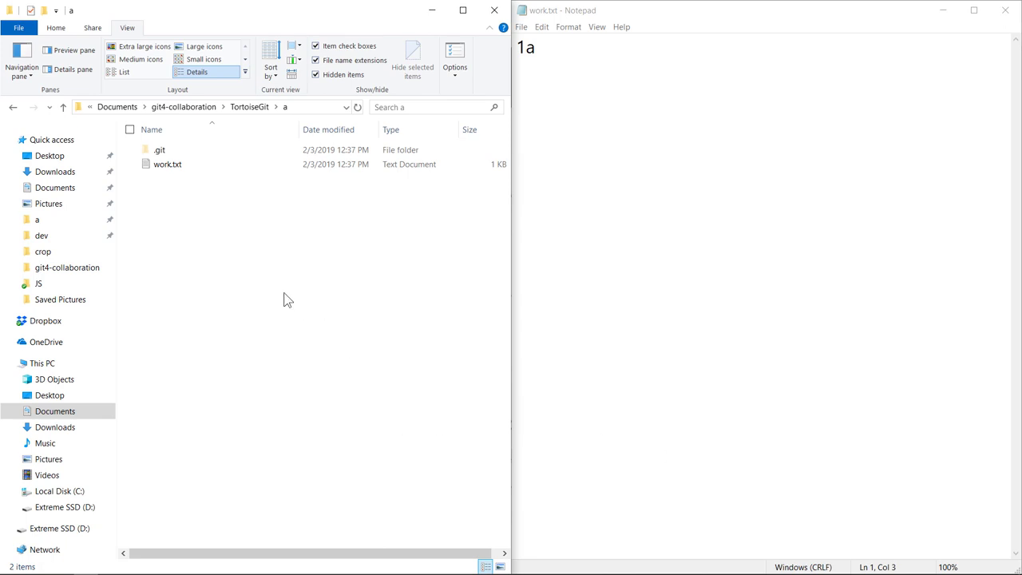
Switch to folder a in File Explorer, start a TortoiseGit push of it, and open the remote management settings
right_click(286, 297)
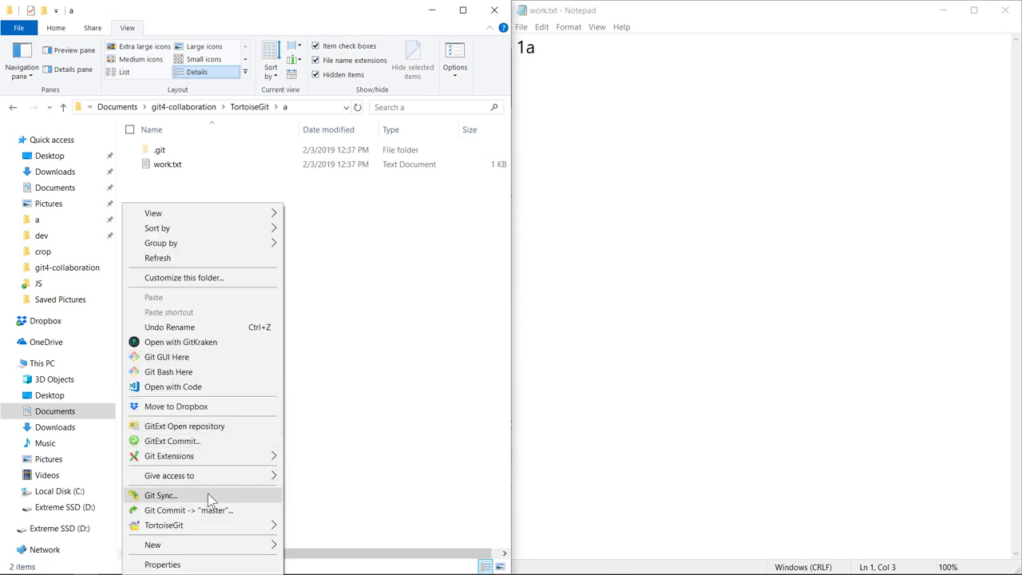
mouse_move(212, 531)
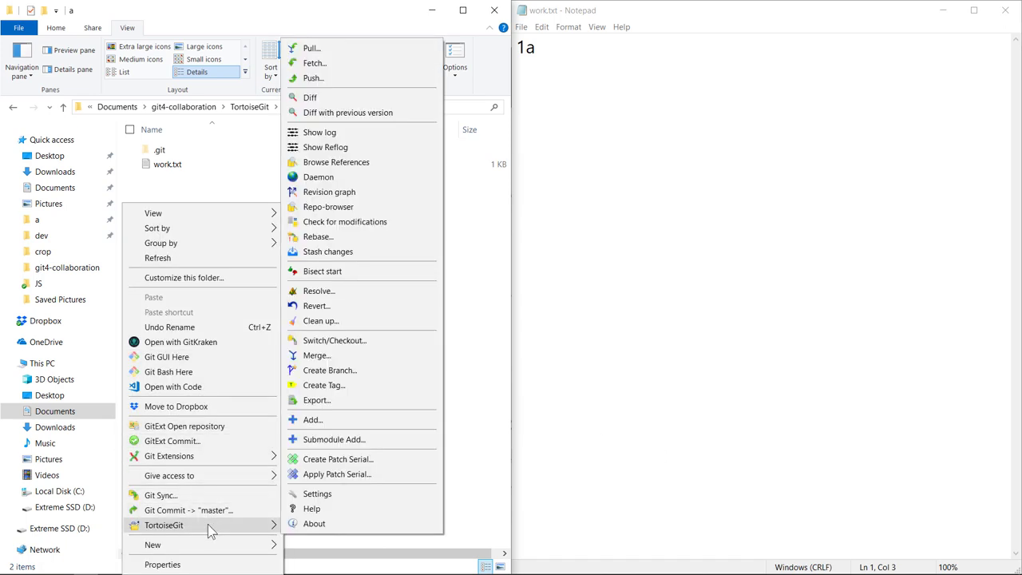
left_click(393, 80)
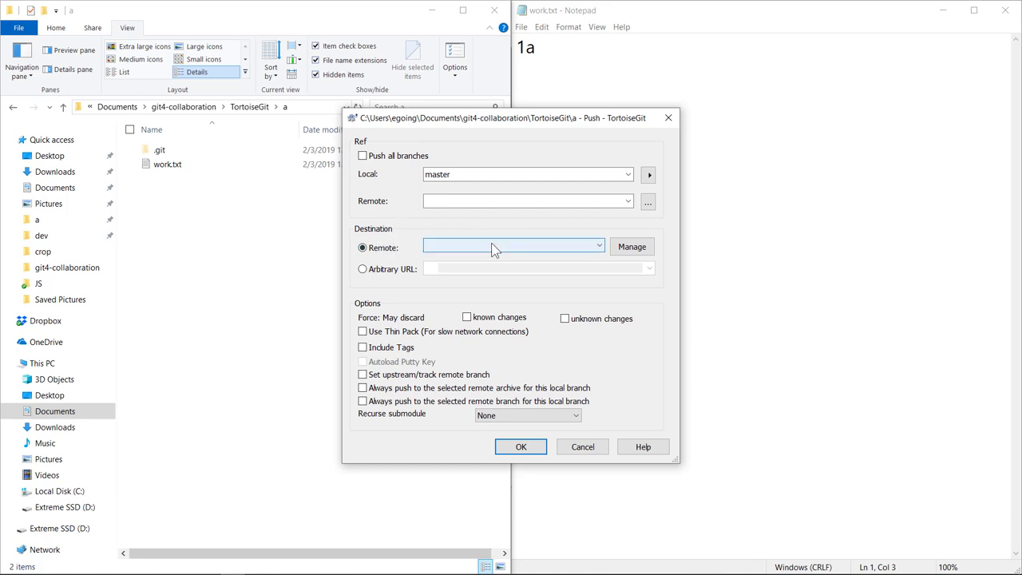
left_click(492, 245)
left_click(492, 245)
left_click(631, 247)
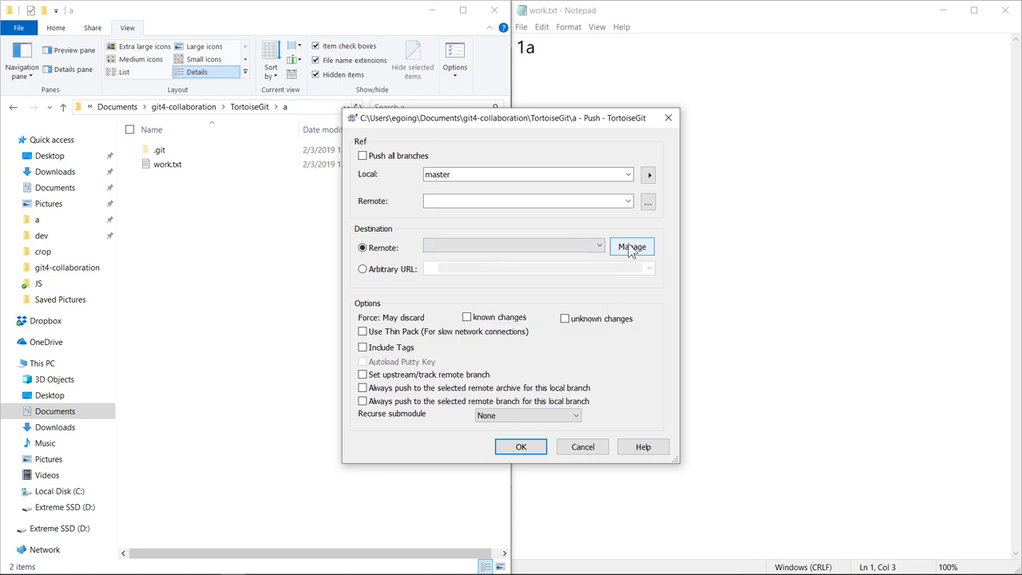
left_click(399, 179)
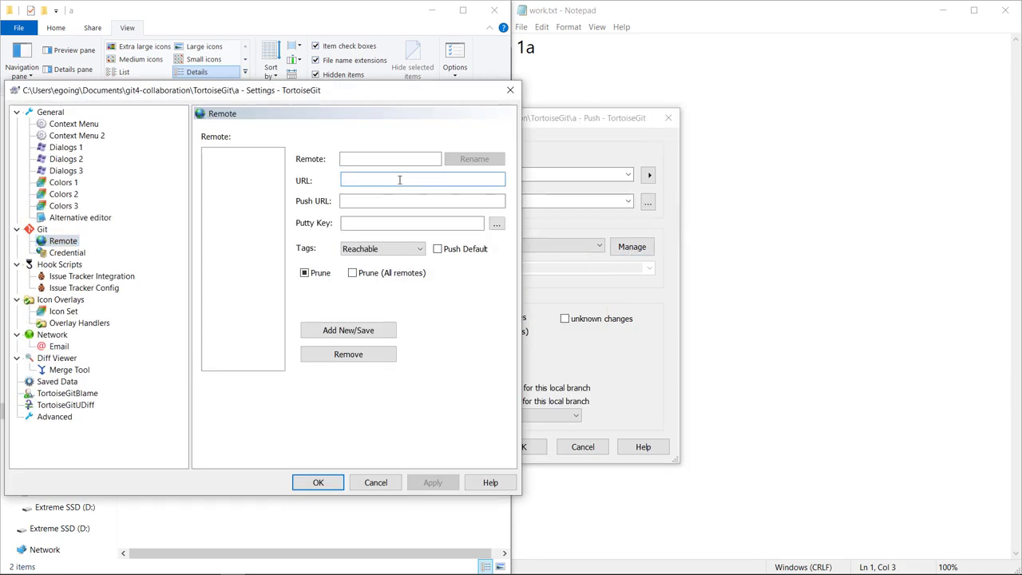
key("ctrl+v")
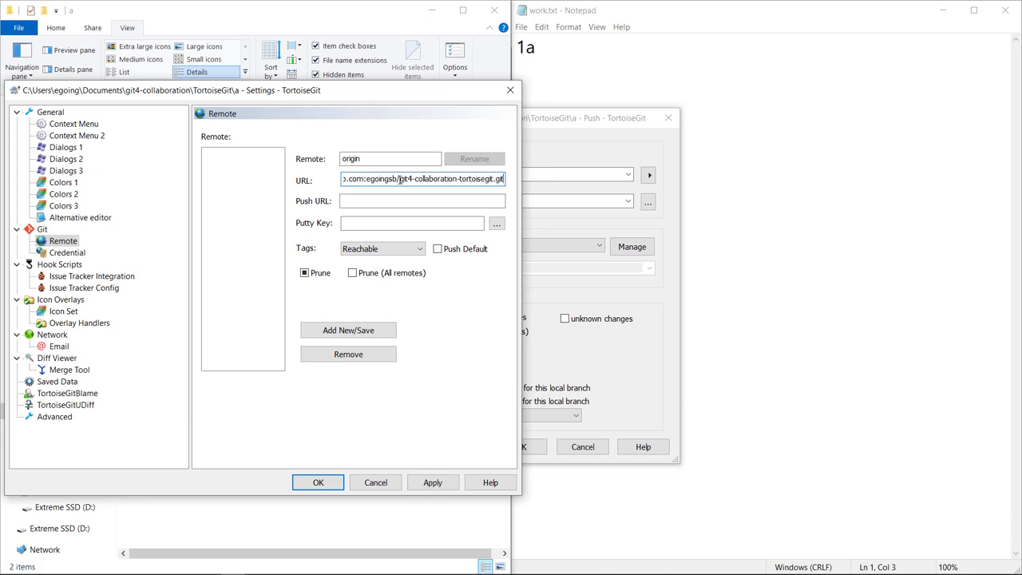
double_click(393, 159)
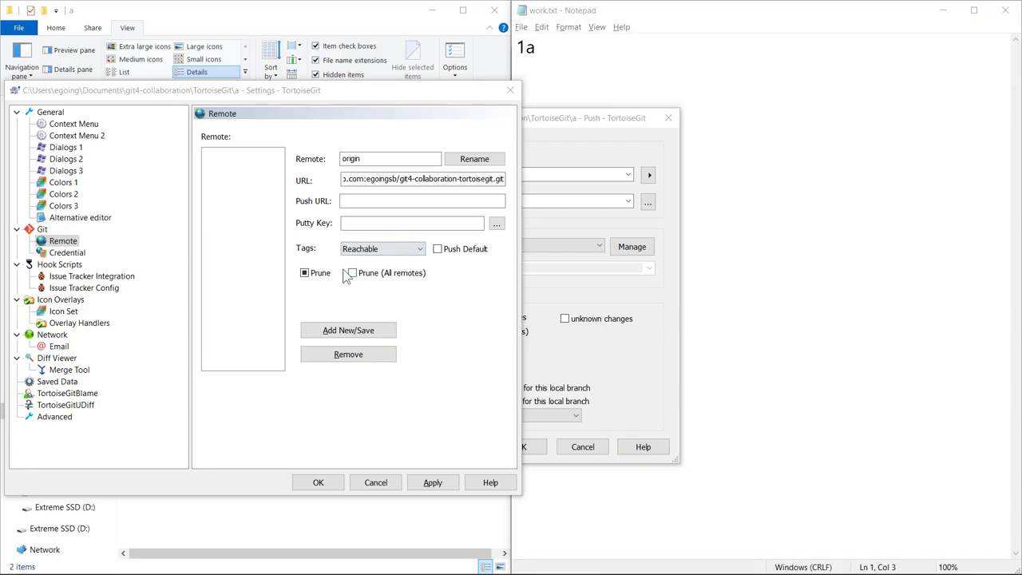
Enable pruning for both the origin remote and all remotes, and save origin as a new remote
left_click(330, 274)
left_click(325, 275)
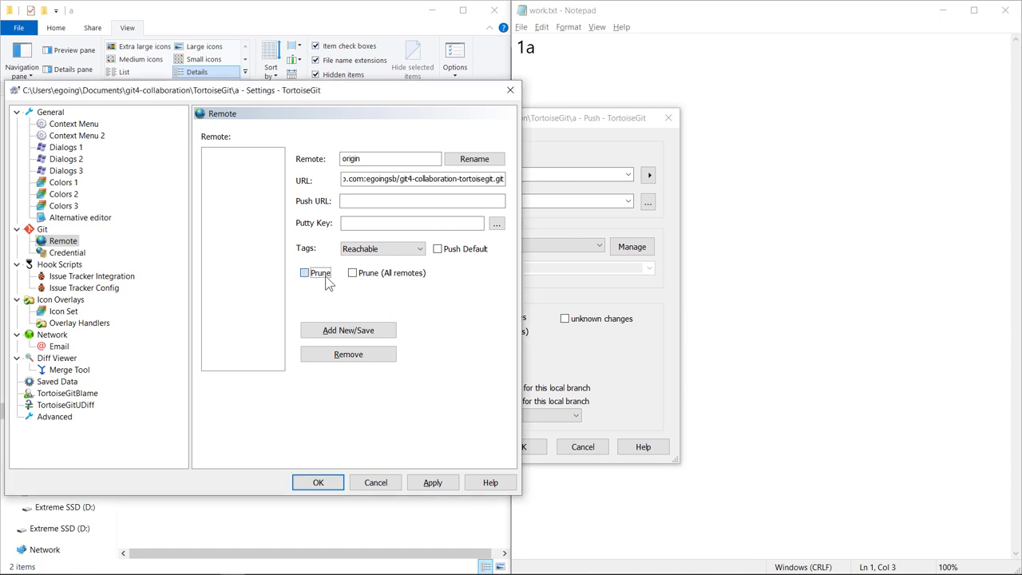
left_click(373, 276)
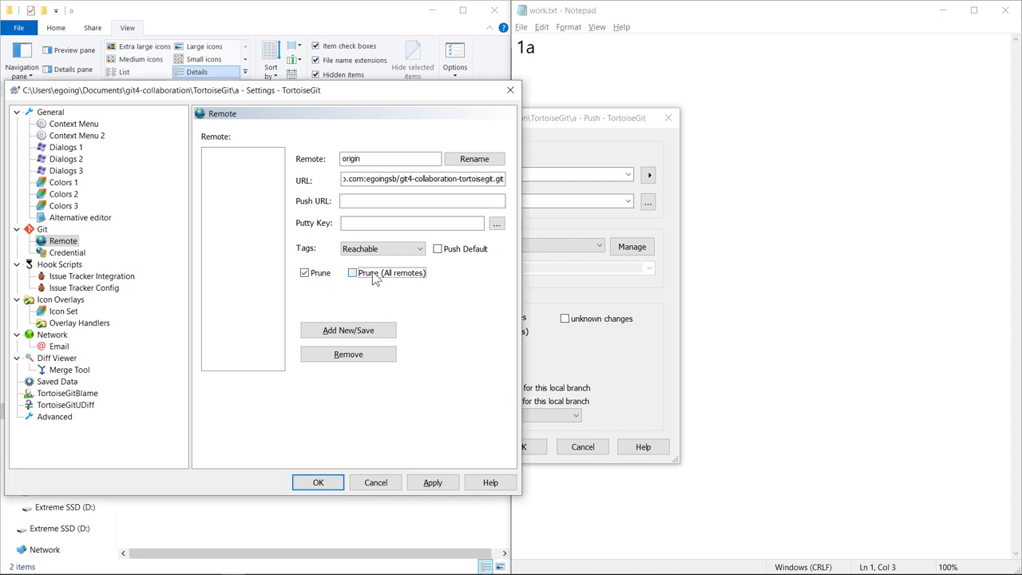
left_click(349, 332)
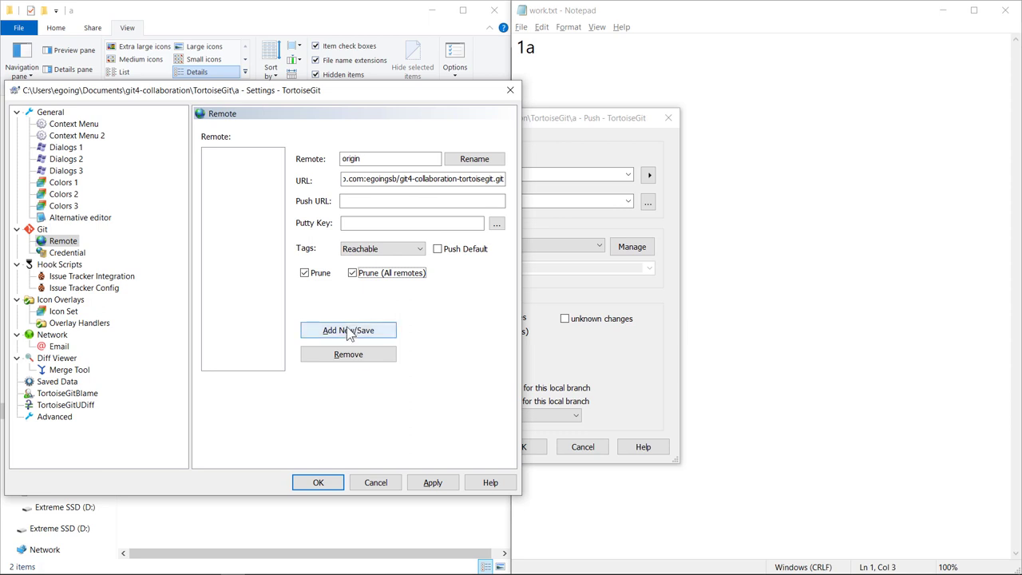
left_click(348, 332)
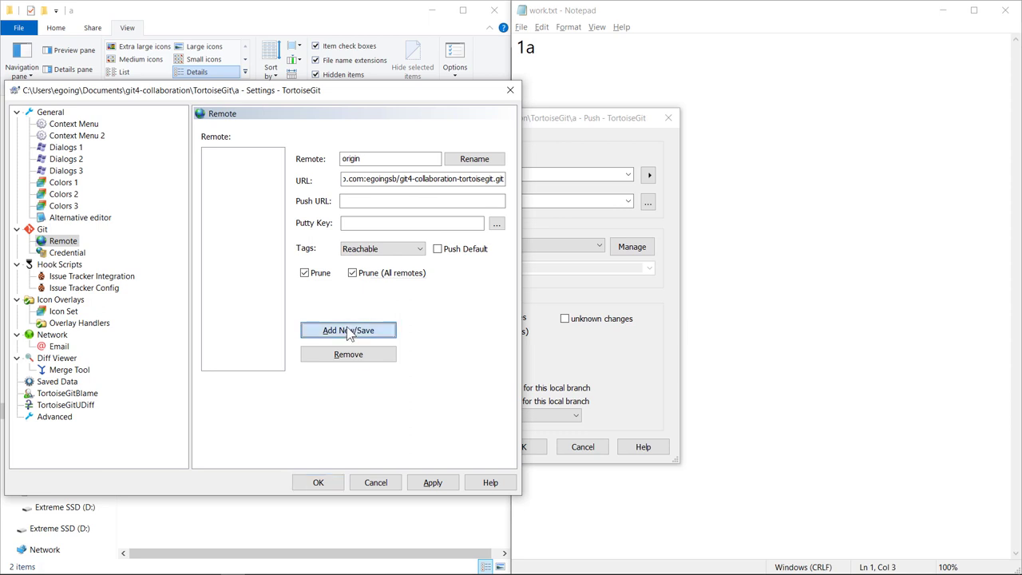
left_click(318, 482)
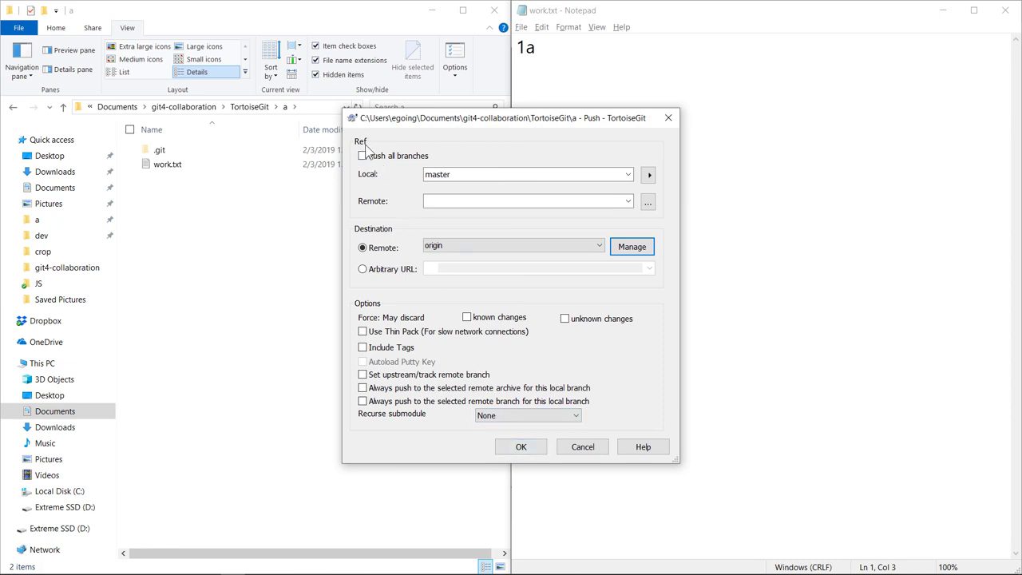
Push the local master branch to the origin remote and dismiss the progress window
double_click(450, 174)
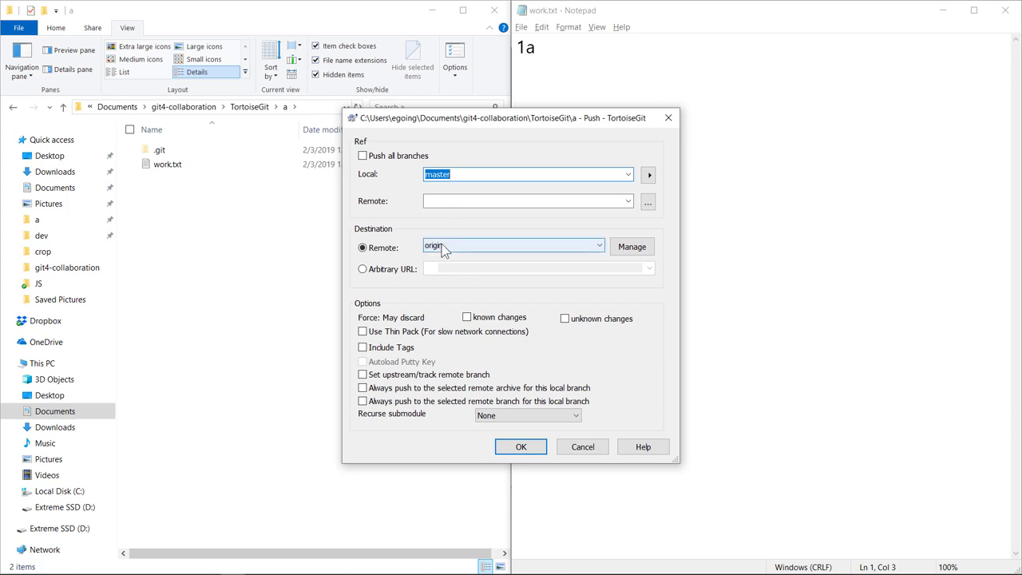
left_click(519, 448)
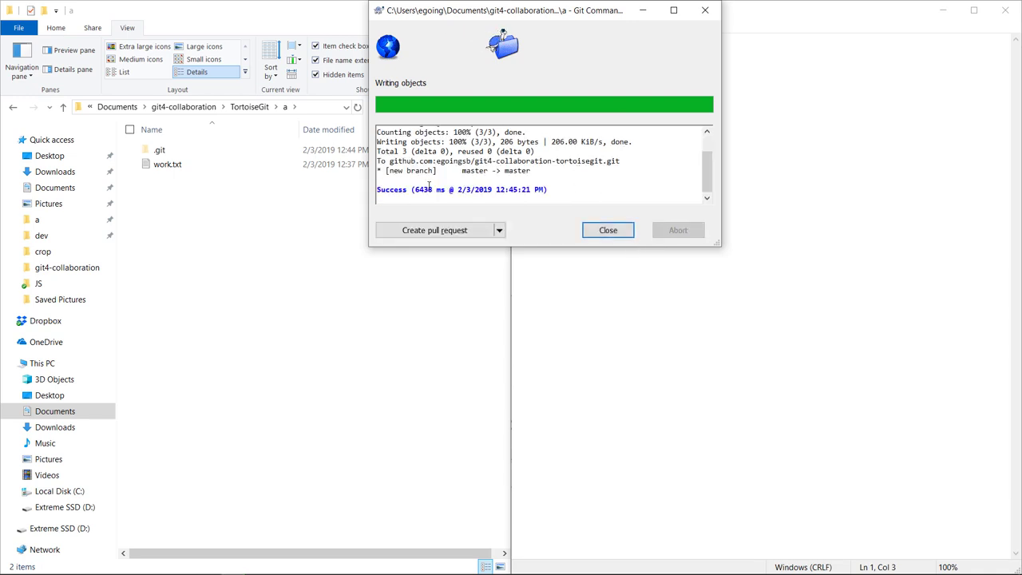
left_click(601, 233)
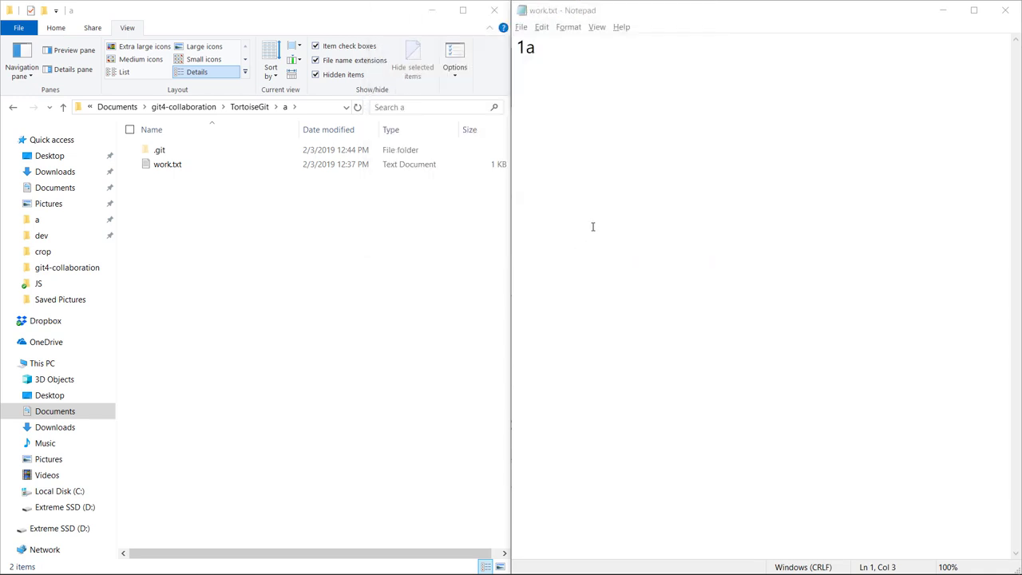
Switch to GitHub in the browser and reload the git4-collaboration-tortoisegit repository page to check the push
key("alt+Tab")
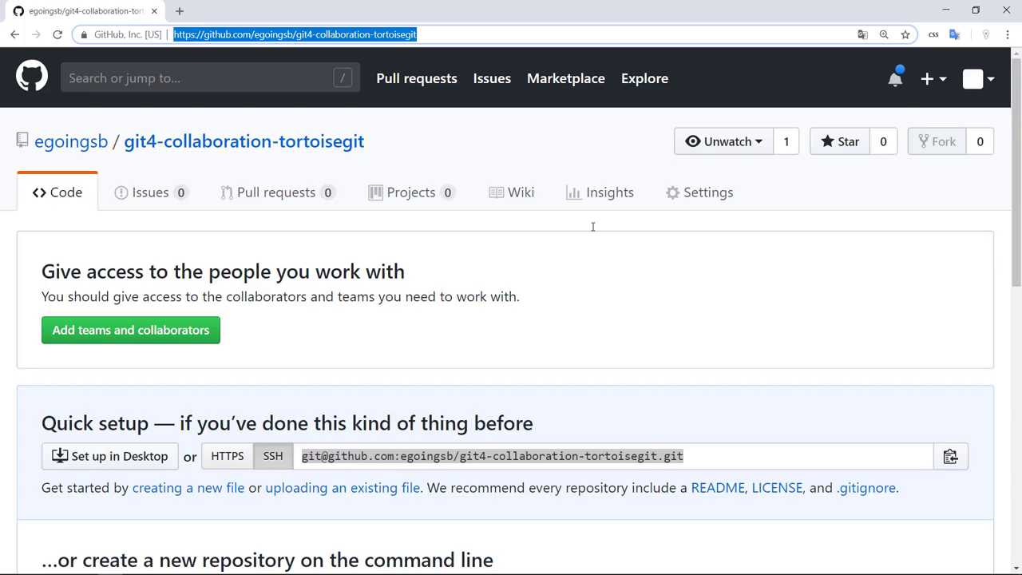
key("Return")
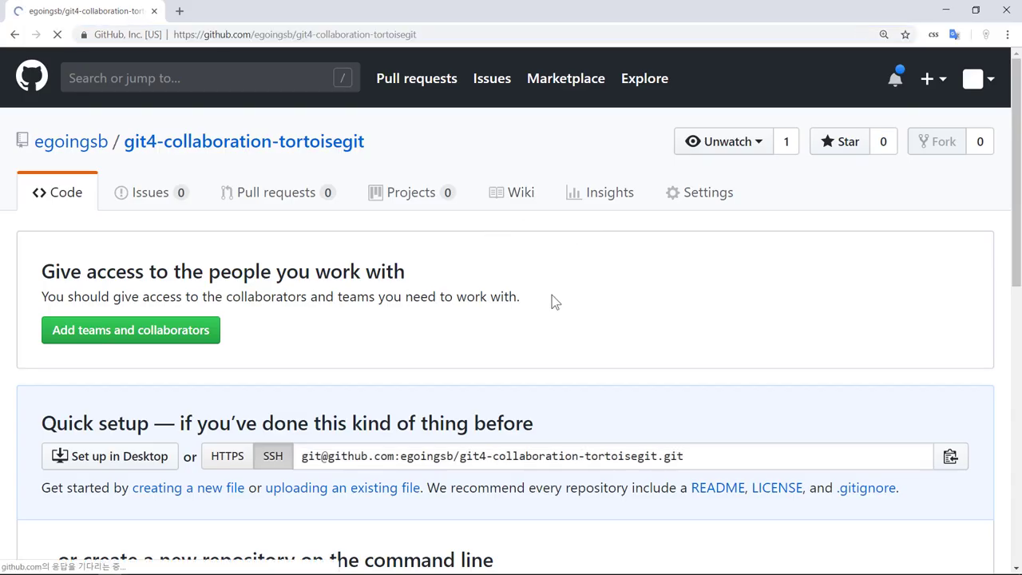